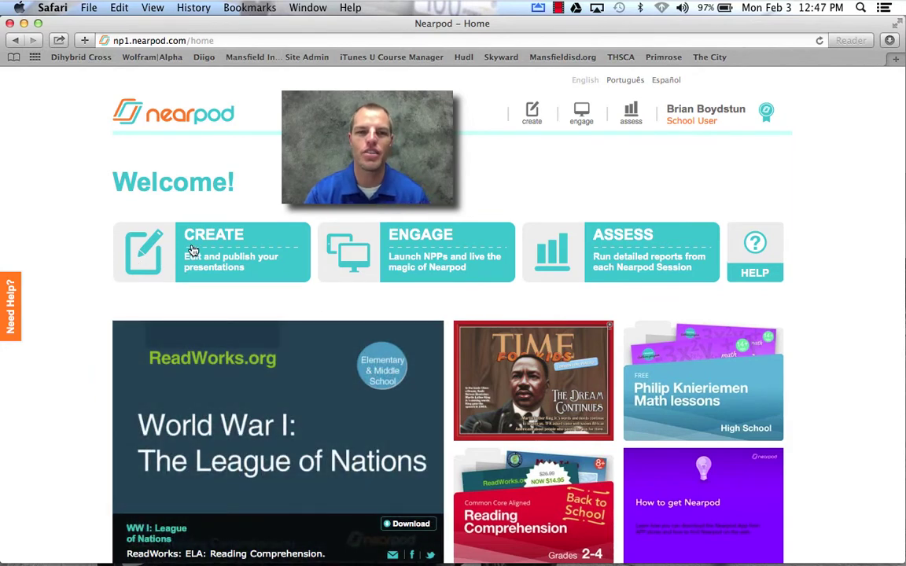
- From My Presentations, start a new presentation and review the upload, scratch, Dropbox and Box options
click(192, 250)
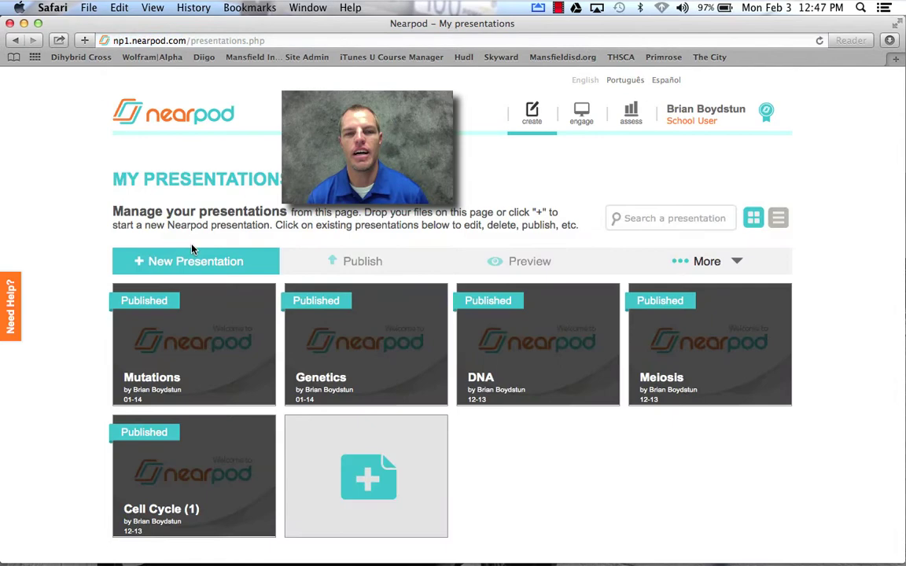
click(356, 475)
scroll(355, 475, down, 2)
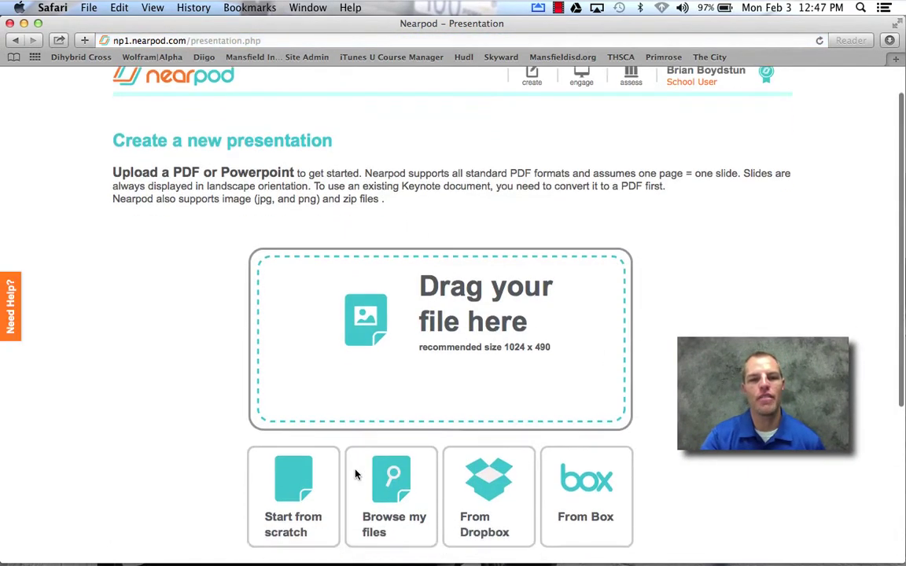
scroll(355, 474, down, 2)
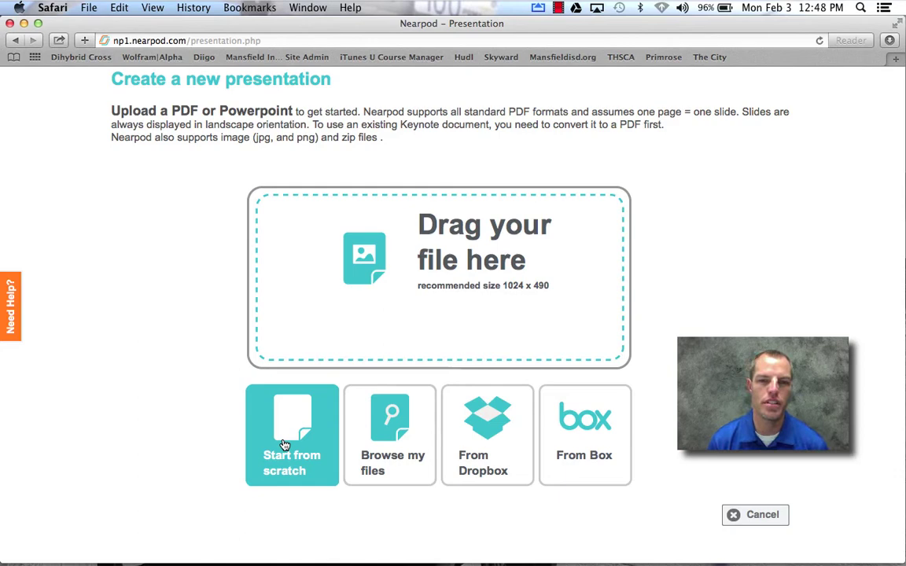
- Build an Untitled Presentation from scratch and bring up the Add Content, Web content and Activity choices
click(285, 445)
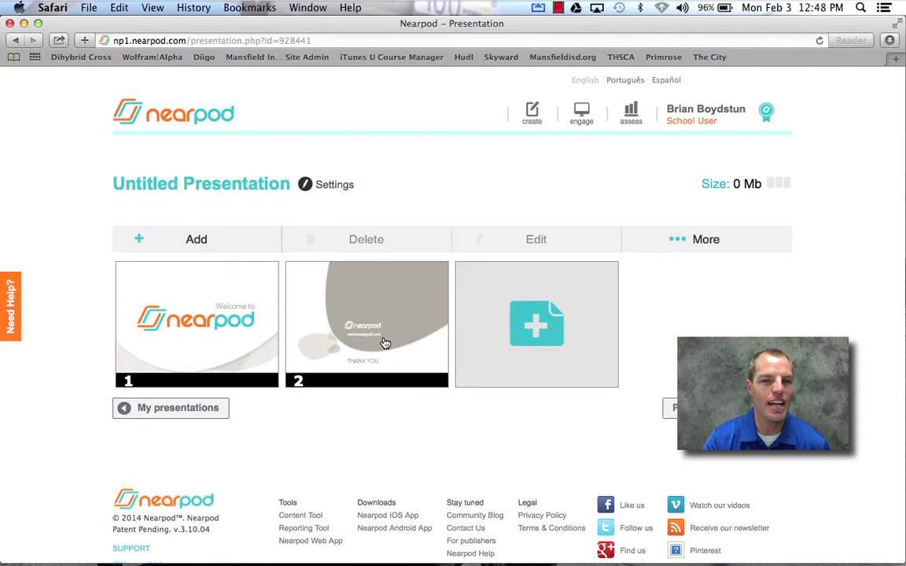
click(568, 349)
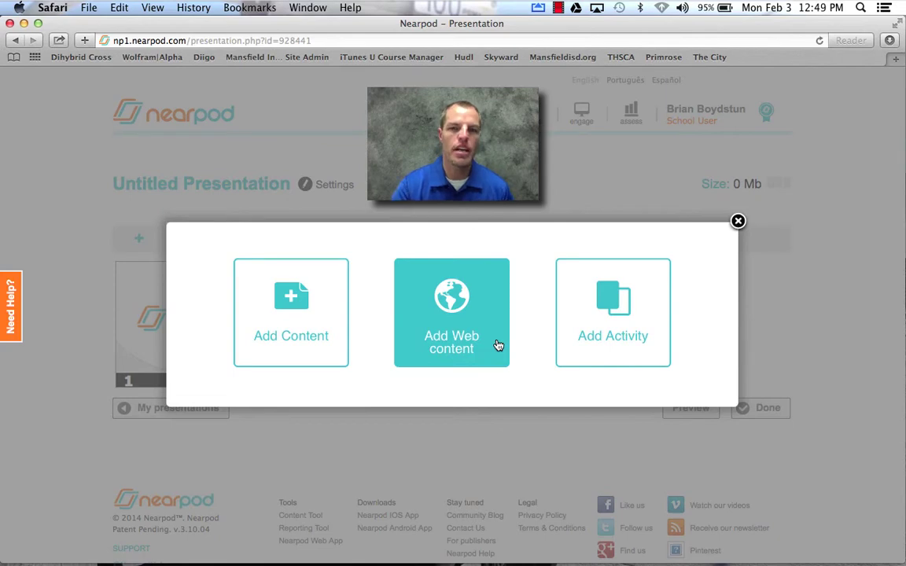
- Review the Open ended question, Poll, Quiz and Draw it activities, then close the add-slide dialog
click(605, 313)
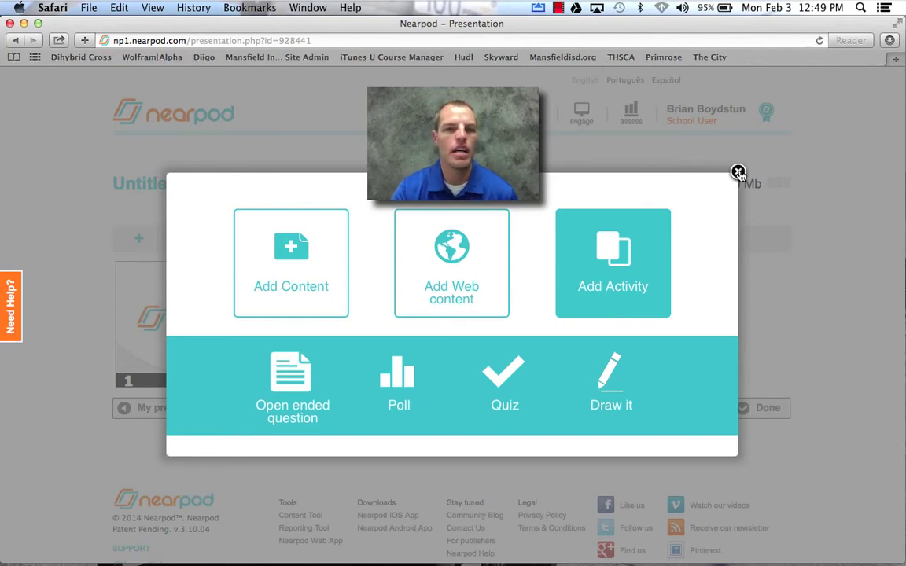
click(738, 172)
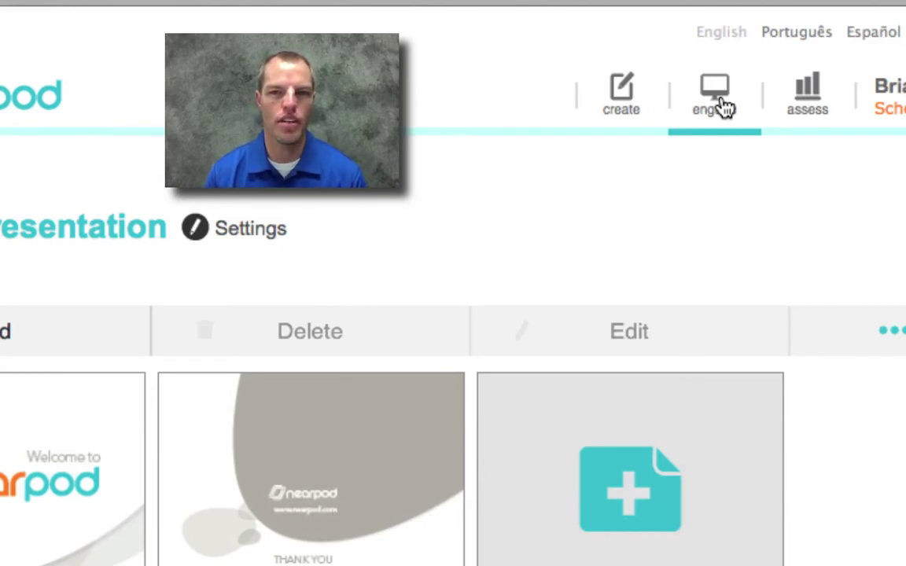
- Launch the Mutations presentation as a new live session rather than resuming the old one
double_click(722, 107)
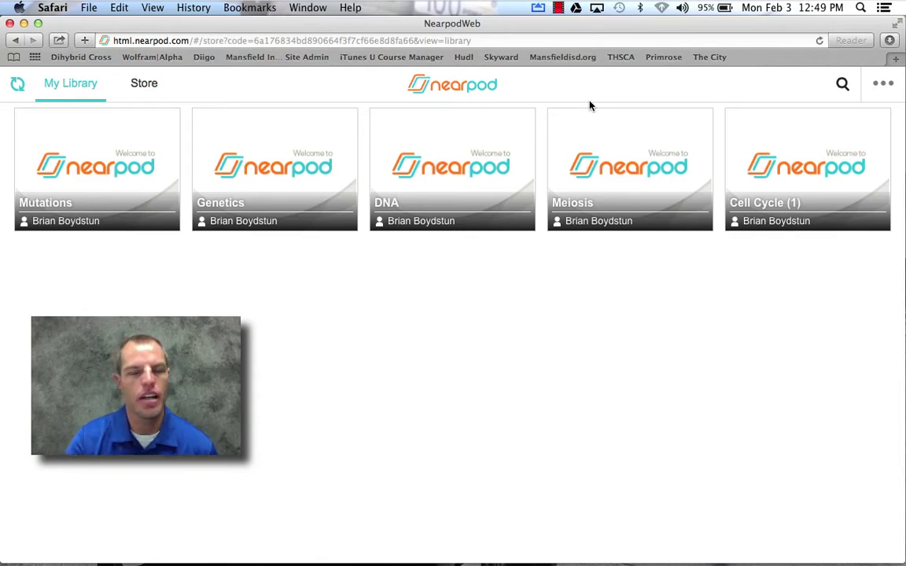
click(103, 152)
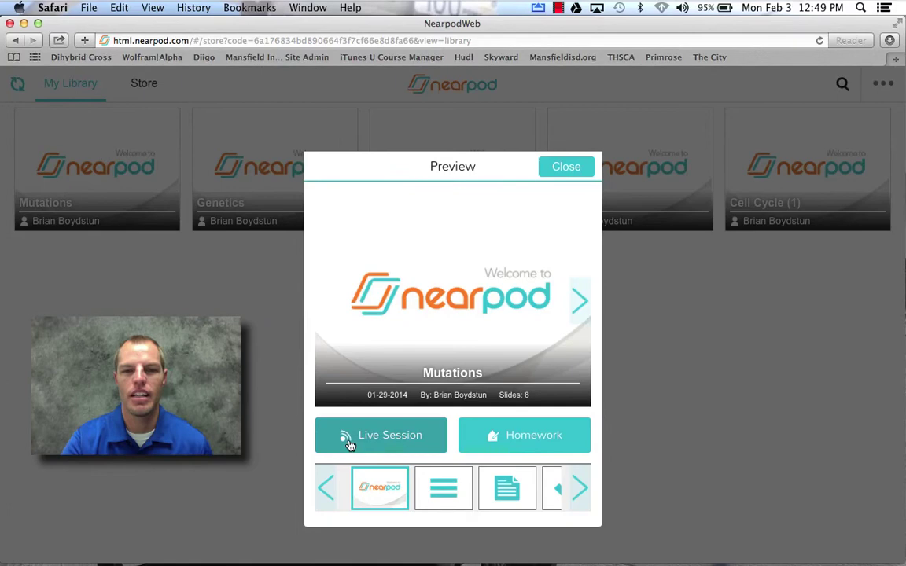
click(393, 437)
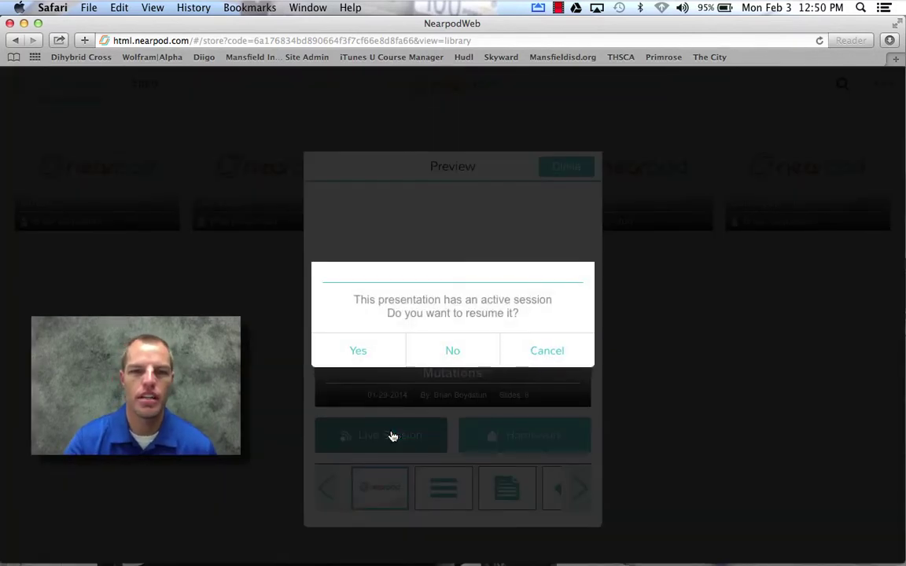
click(453, 353)
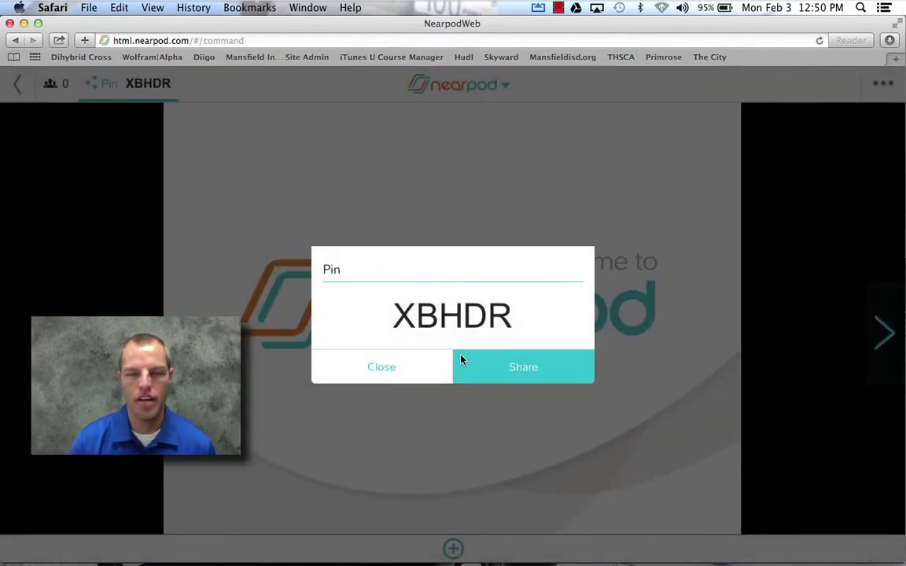
- Spread out the Safari teacher session and the AirServer iPad mirror with Mission Control
key(F3)
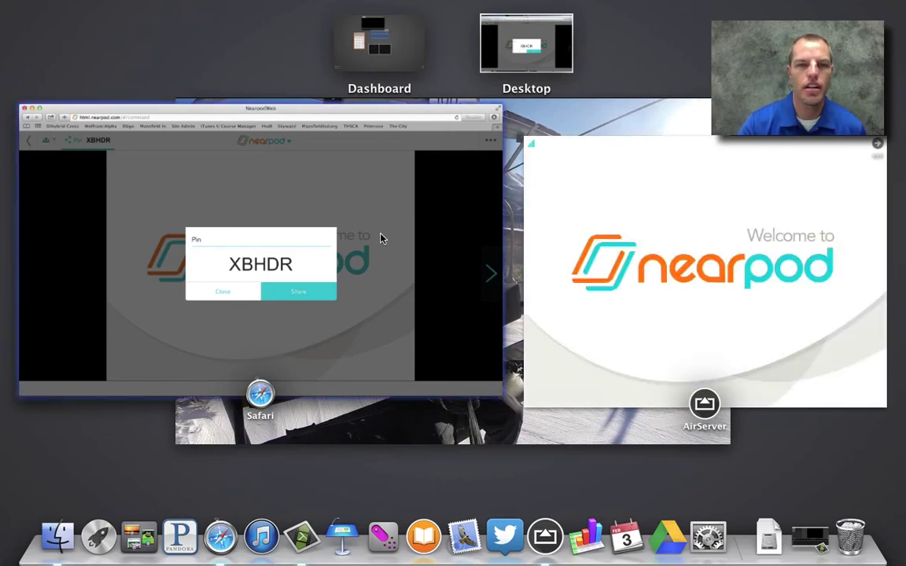
- Dismiss the session PIN box and advance the live session to the Student List slide
click(353, 222)
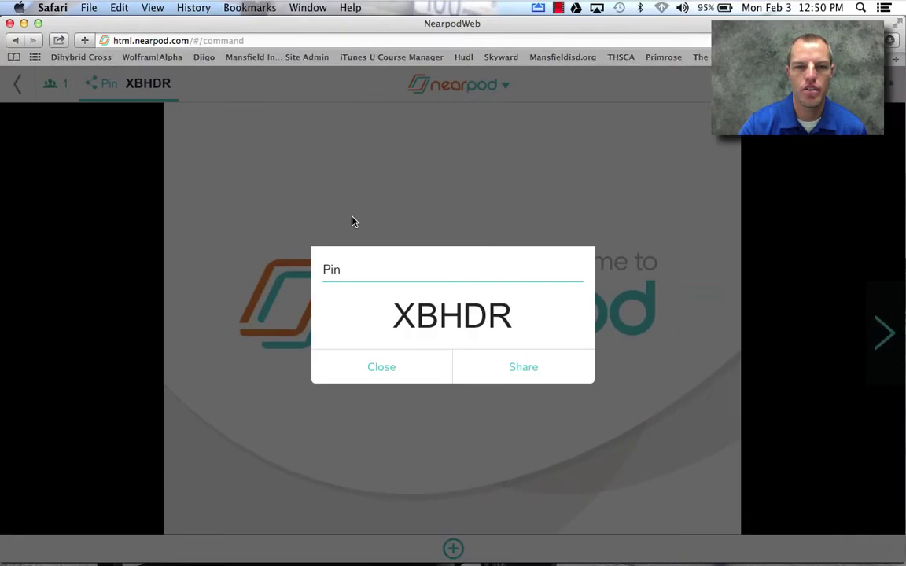
click(404, 374)
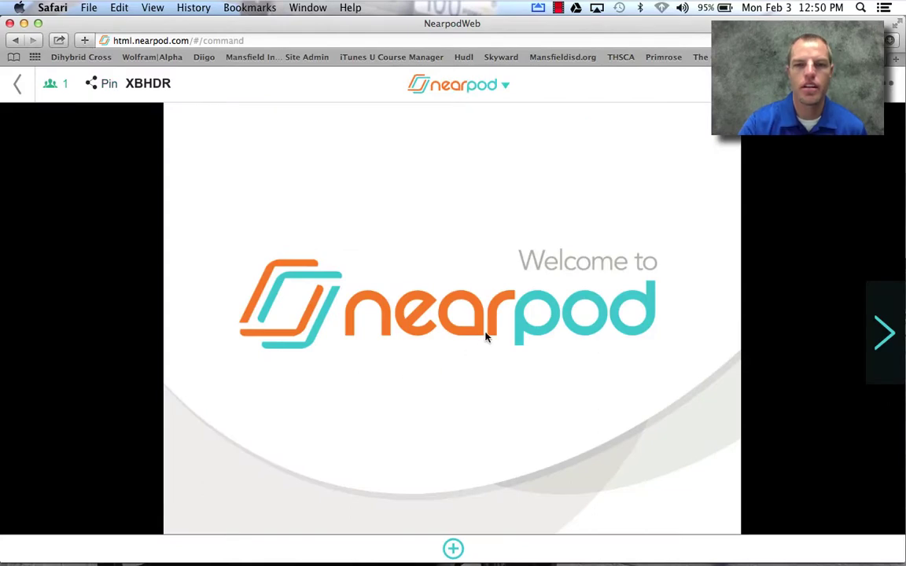
key(ctrl+Up)
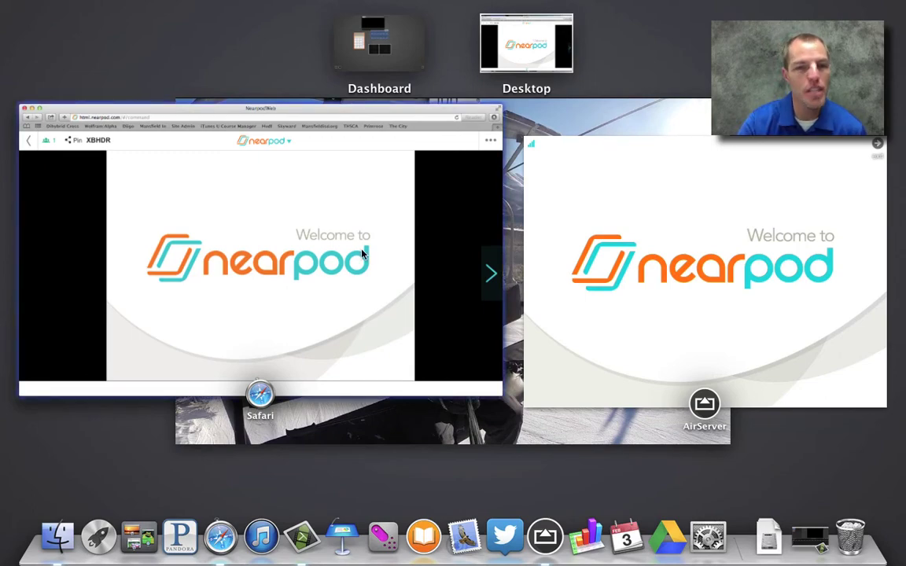
click(383, 258)
click(884, 334)
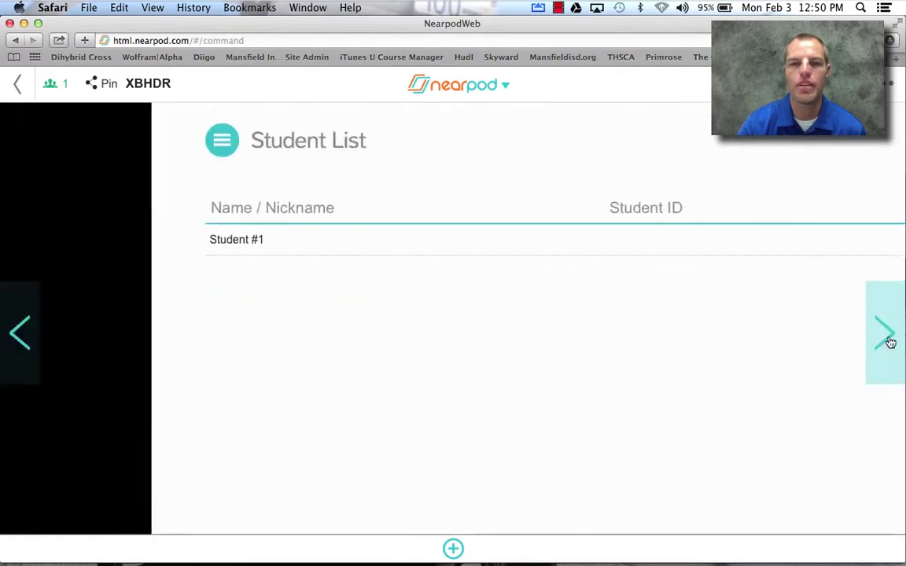
- Enter the student's name on the mirrored iPad, then advance to the 'Describe mutations' question
key(ctrl+Up)
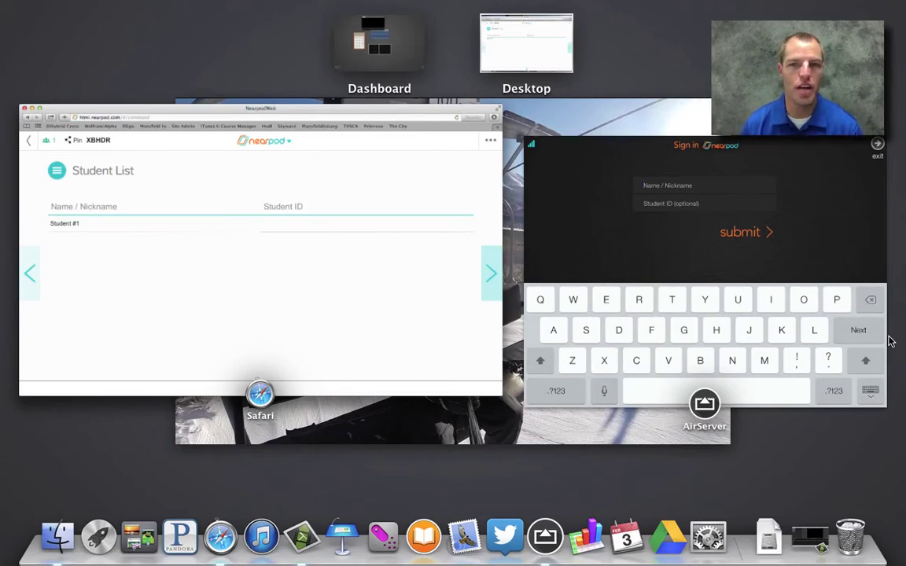
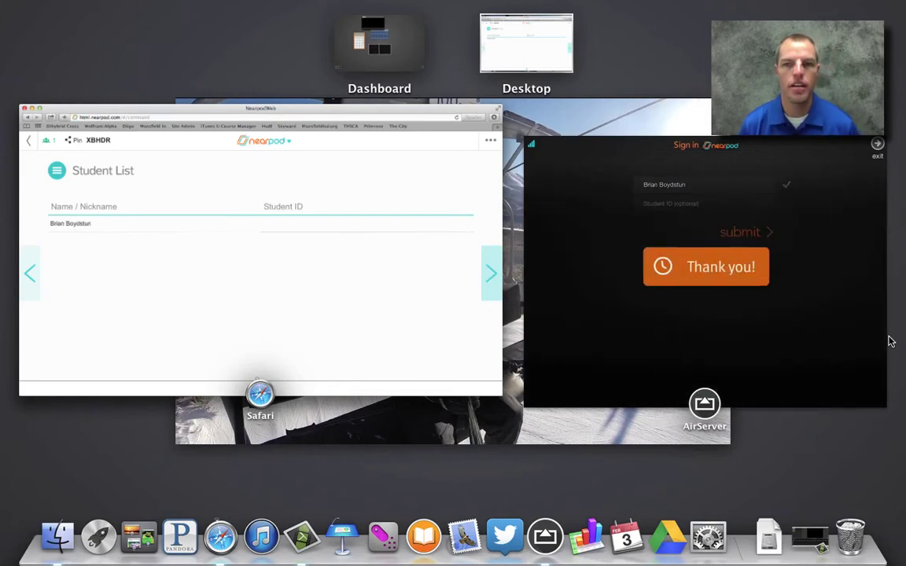
click(229, 335)
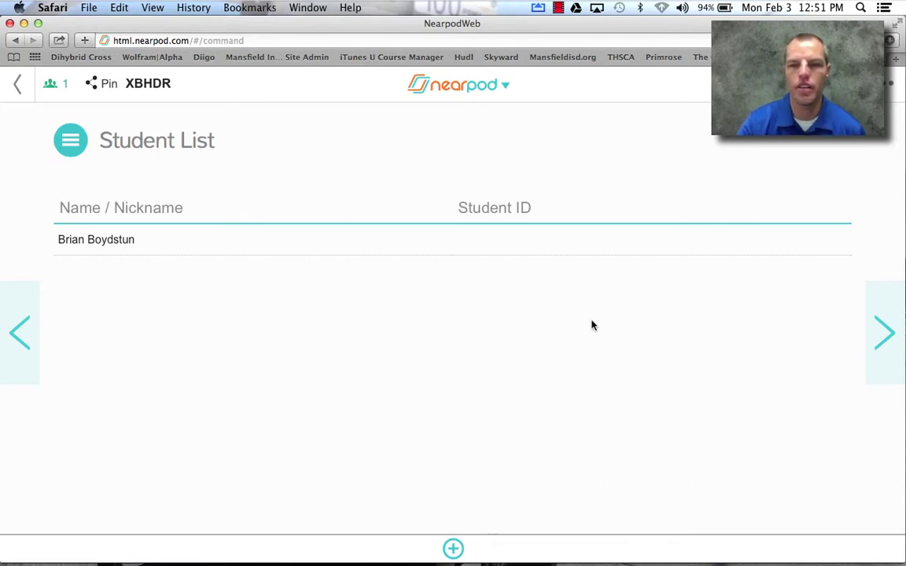
click(882, 340)
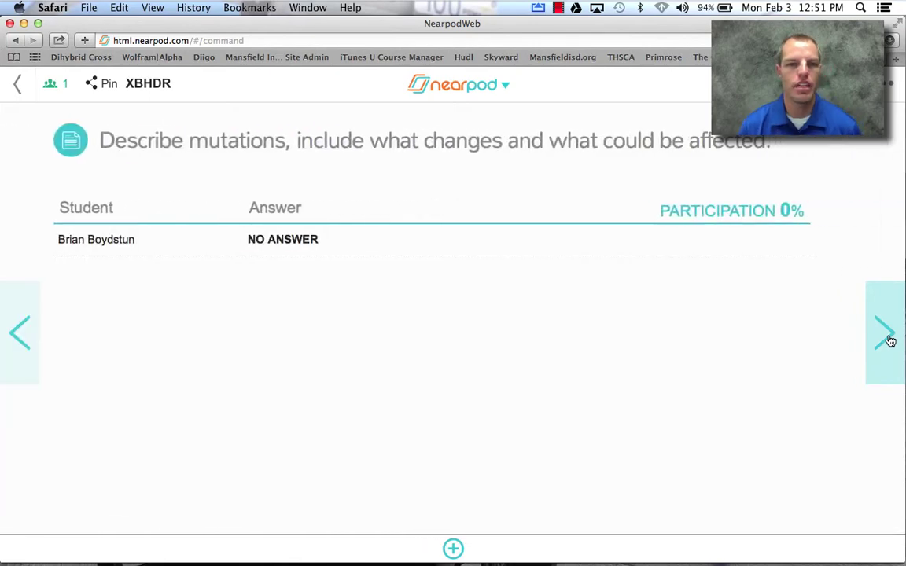
- Check the iPad mirror, then return to the mutations results showing 'Demo.' at 100% participation
key(ctrl+Up)
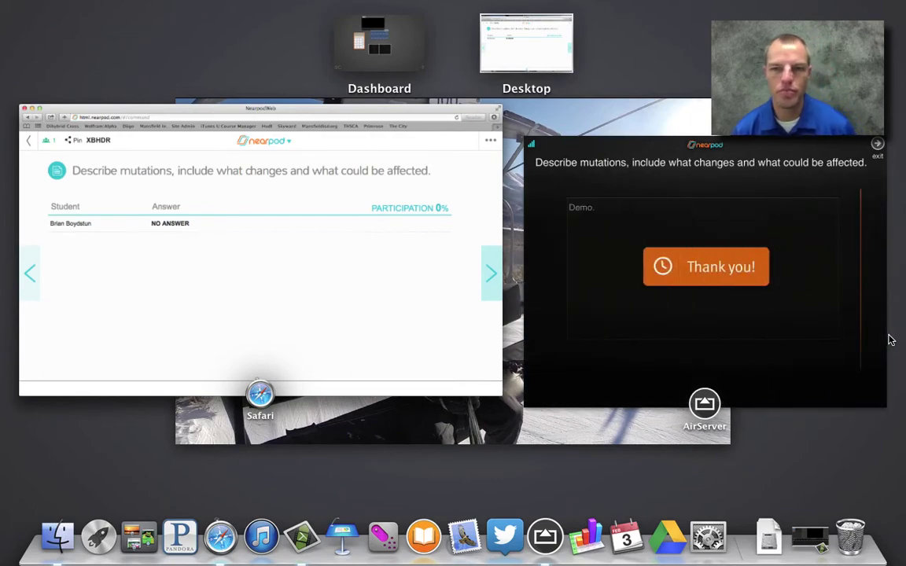
click(348, 248)
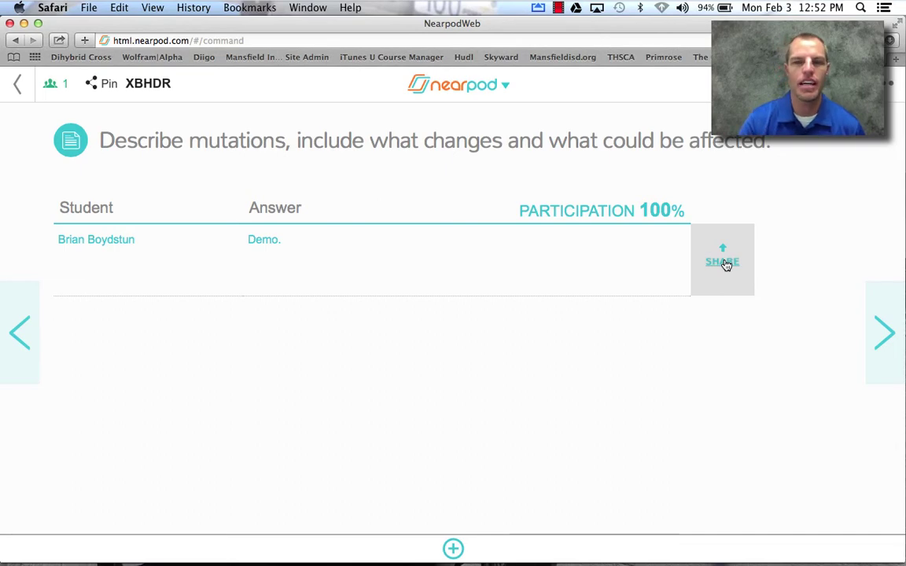
- Share the student's 'Demo.' answer, verify it on the iPad mirror, unshare it, and advance to Quiz
click(723, 261)
key(ctrl+Up)
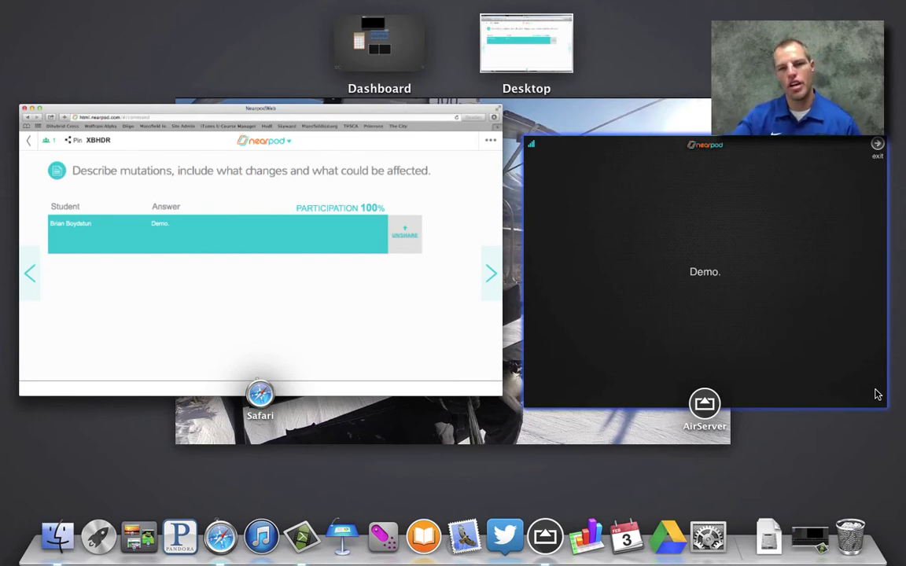
click(690, 329)
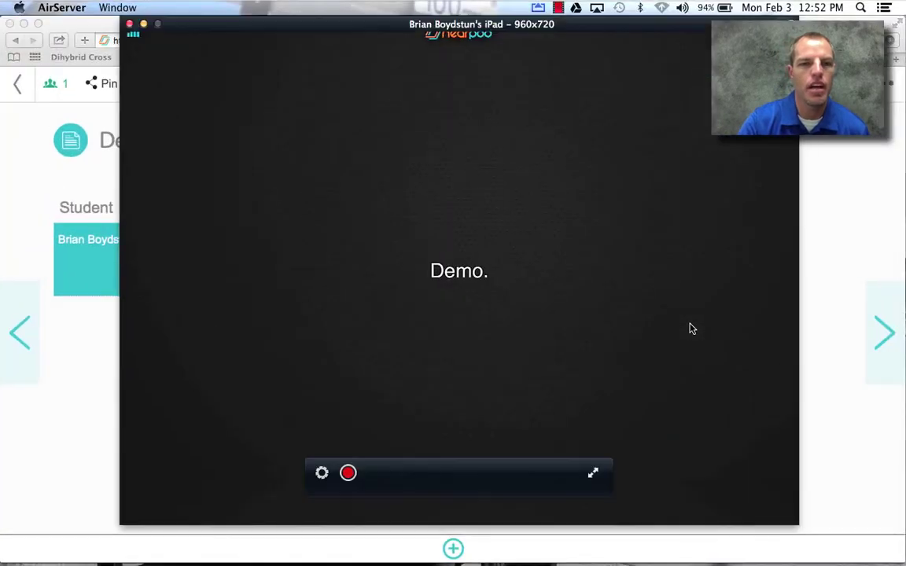
key(ctrl+Up)
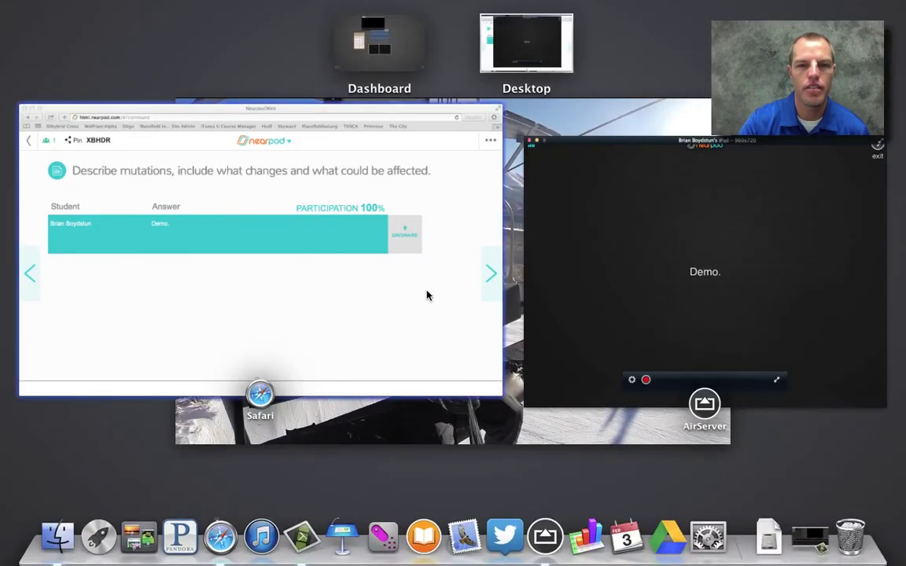
click(409, 293)
click(735, 272)
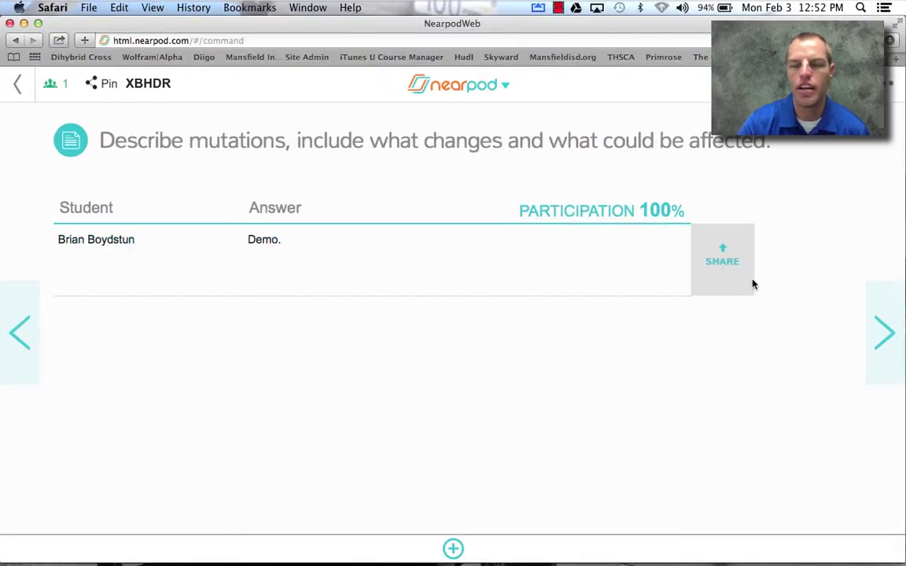
click(882, 346)
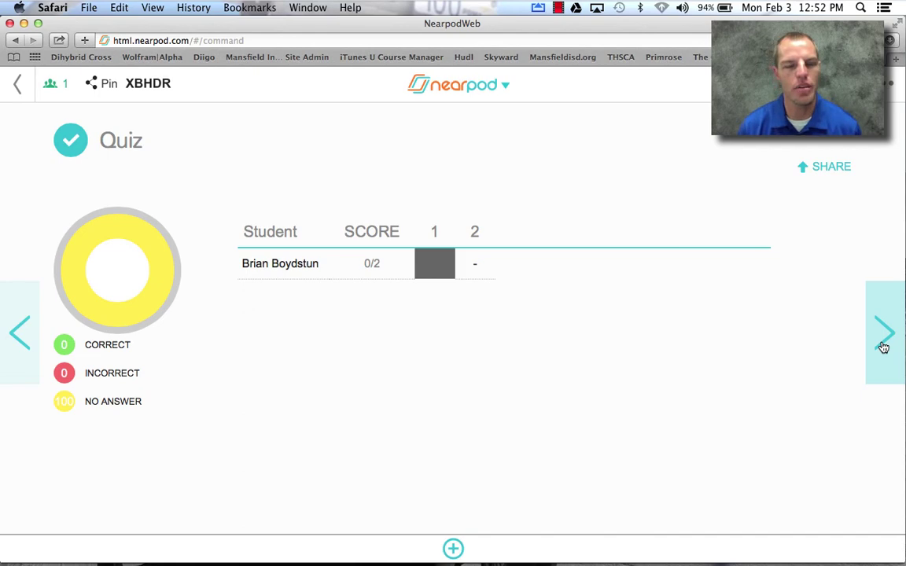
- Watch the iPad quiz, then return to Quiz results showing the student at 1/2
key(ctrl+Up)
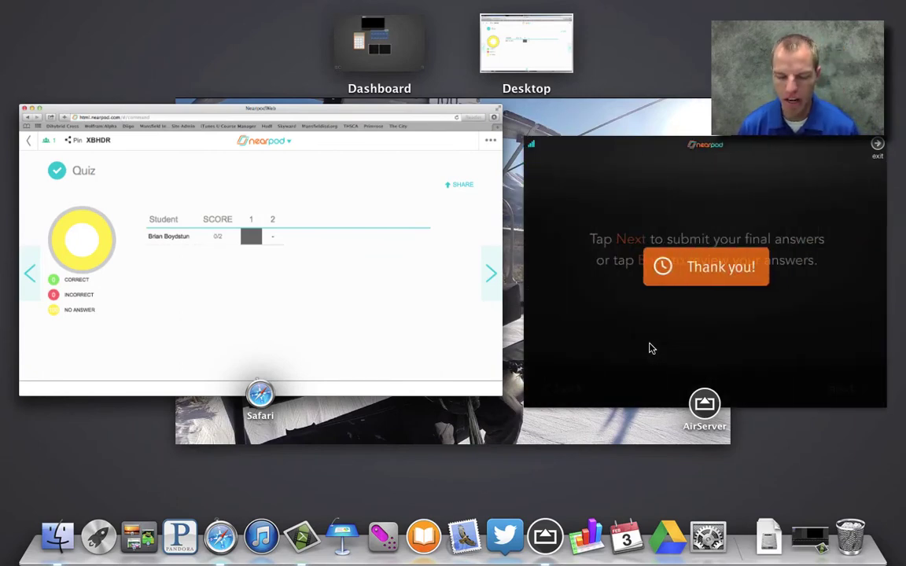
click(210, 162)
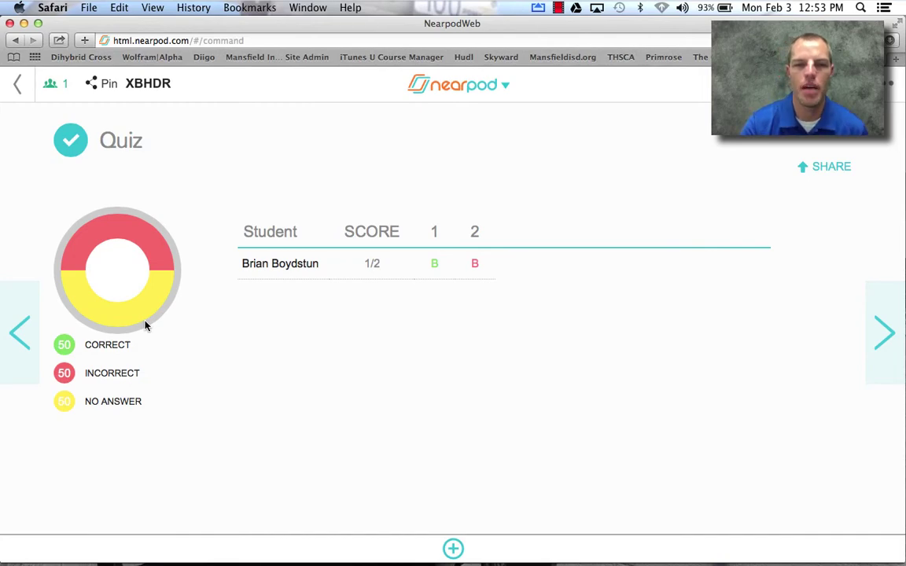
- Advance two slides to the karyotype Draw It and view the student's submitted chromosome 21 drawing
click(871, 357)
click(872, 358)
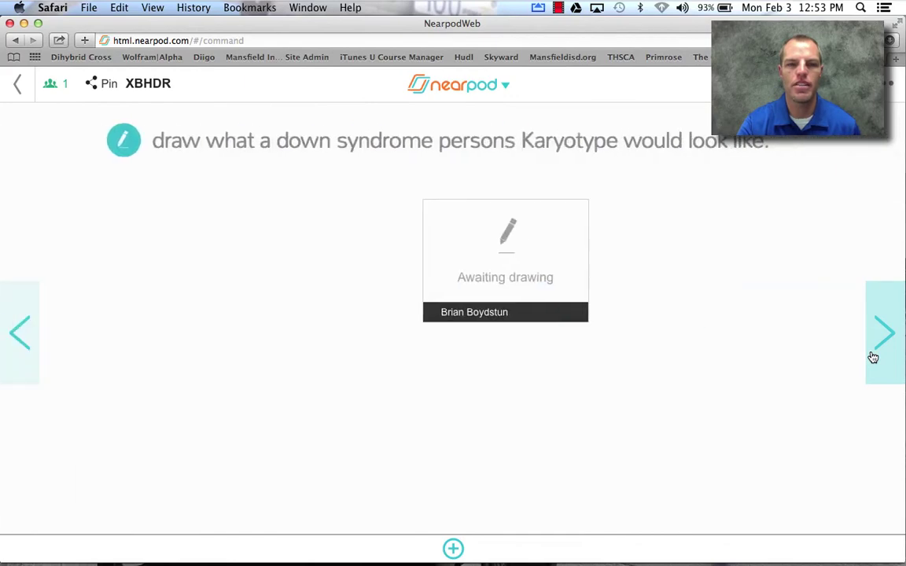
key(ctrl+Up)
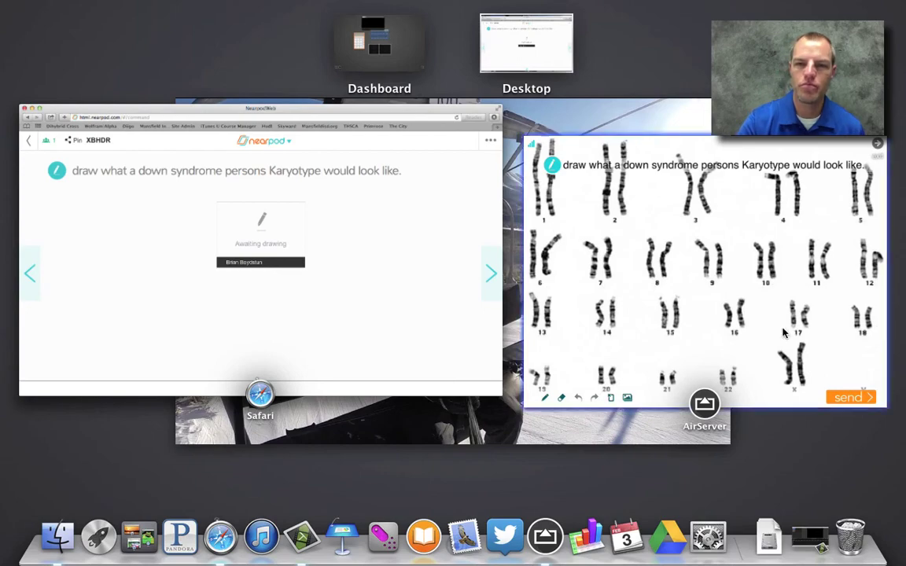
click(836, 281)
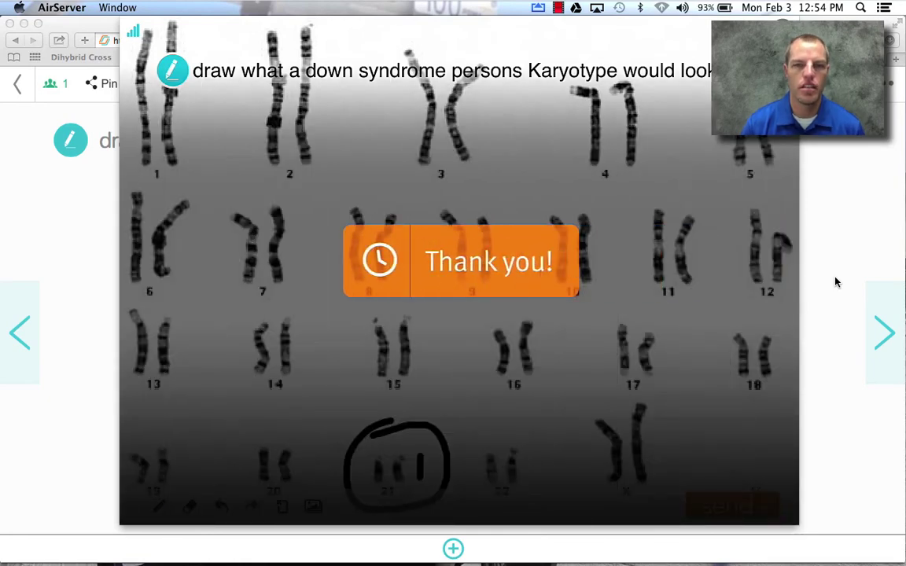
- Switch back to the teacher dashboard and enlarge the student's karyotype drawing showing three circled chromosome 21s
key(ctrl+Up)
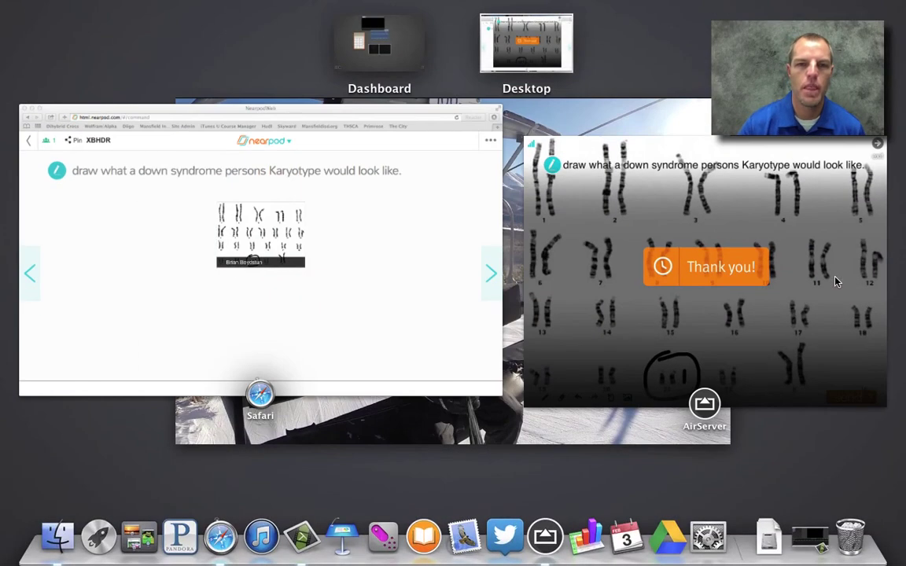
click(330, 278)
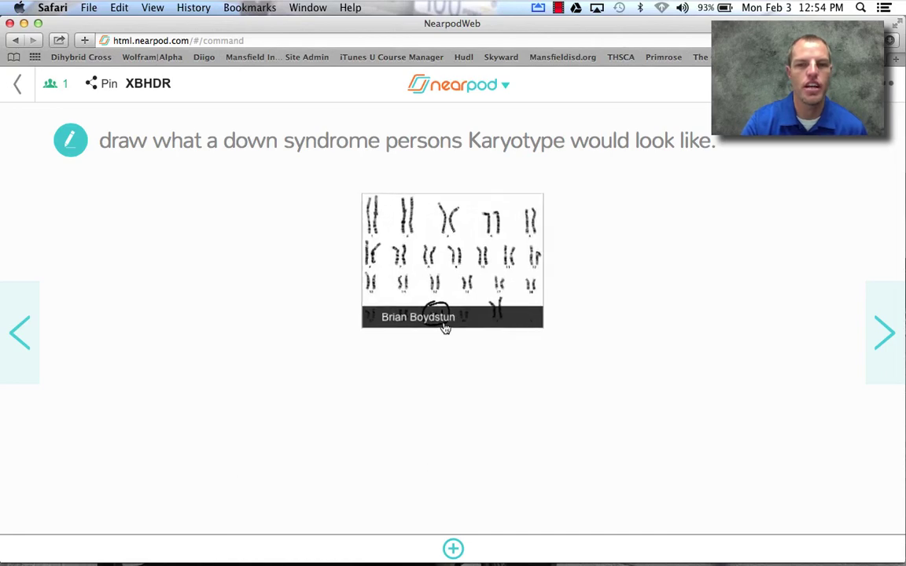
click(409, 263)
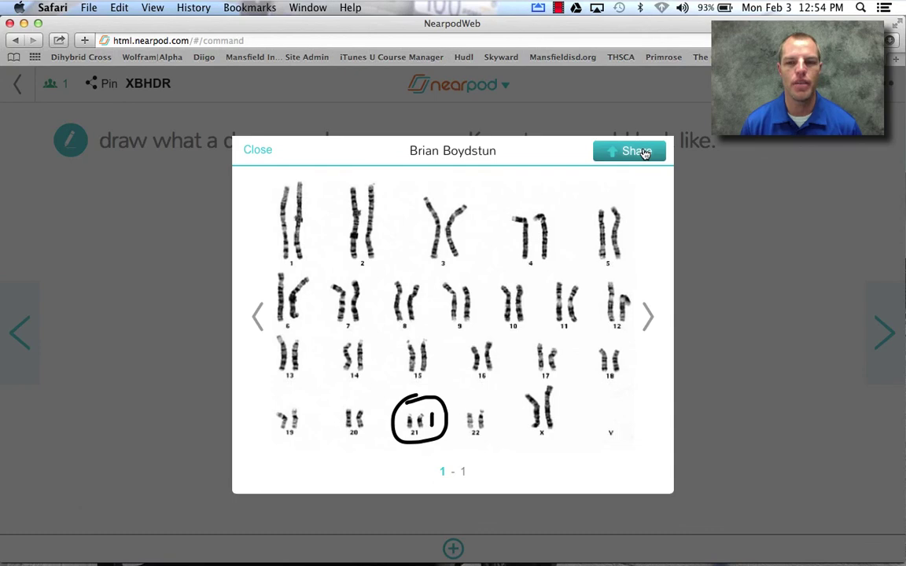
- Close the enlarged student drawing to return to the Down syndrome karyotype question
click(256, 151)
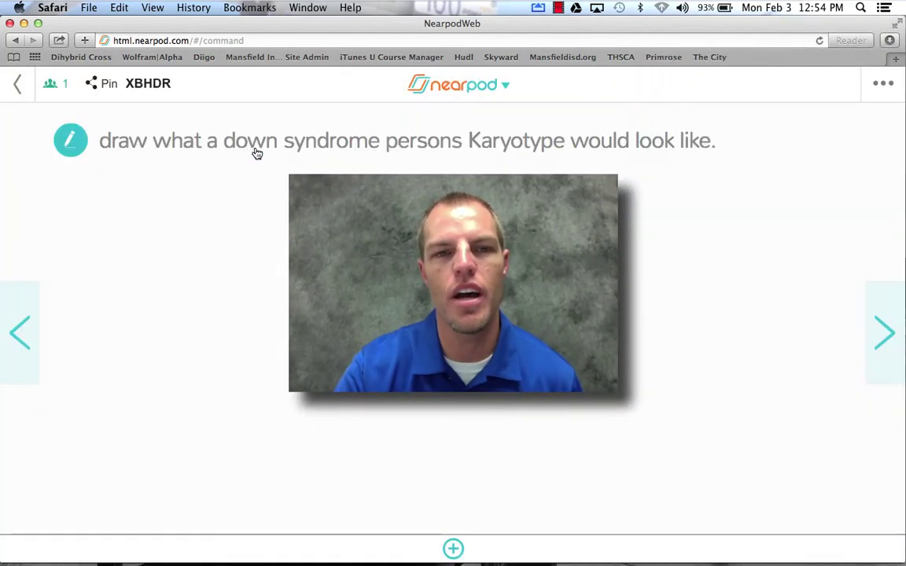